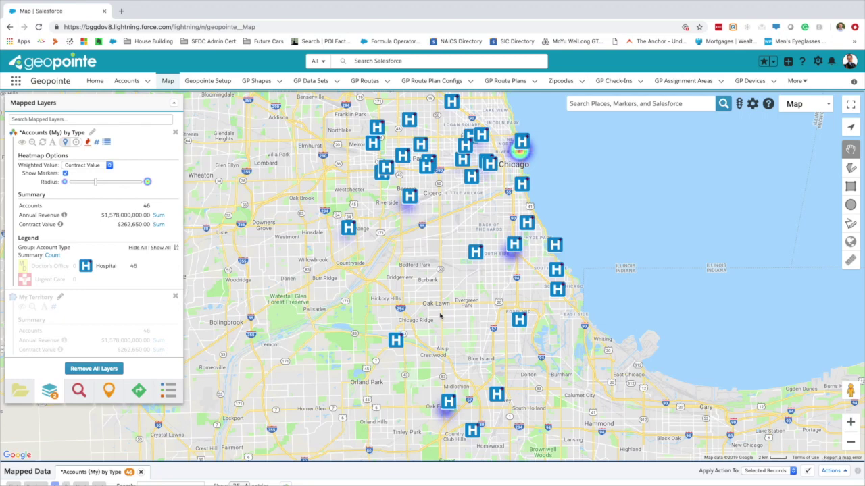
# Add Northwestern Memorial Hospital in downtown Chicago to the route and show the current route's stops
pyautogui.click(524, 143)
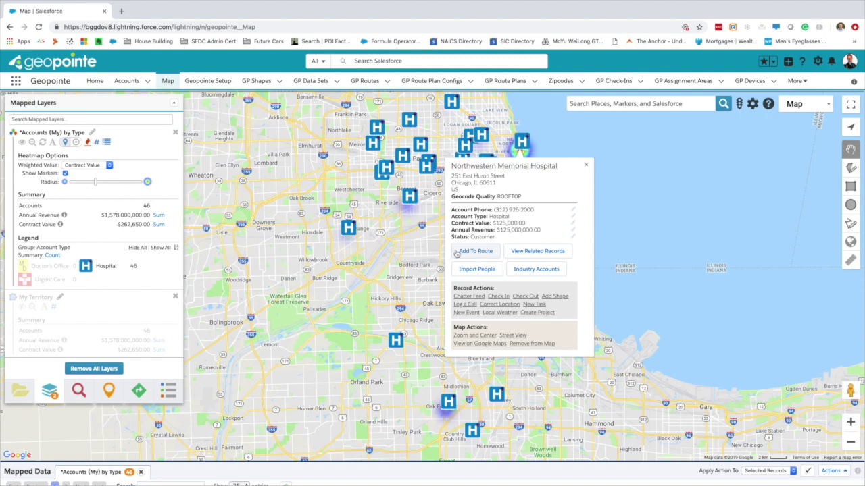
pyautogui.click(478, 254)
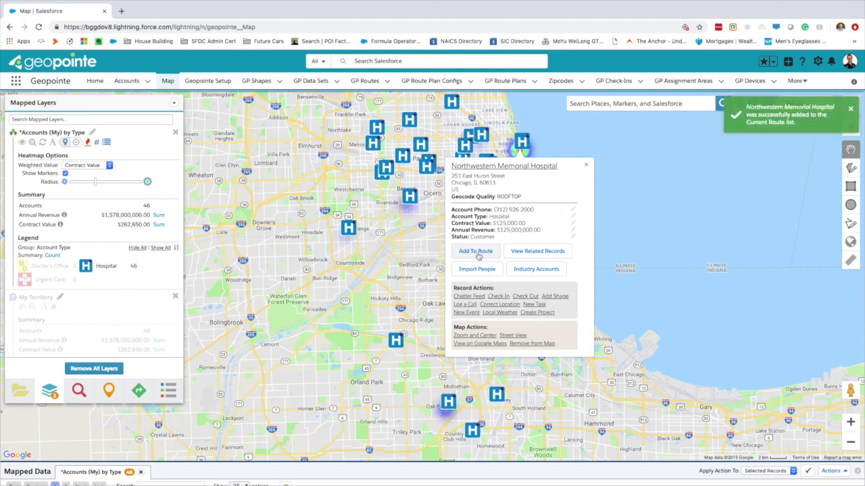
pyautogui.click(138, 392)
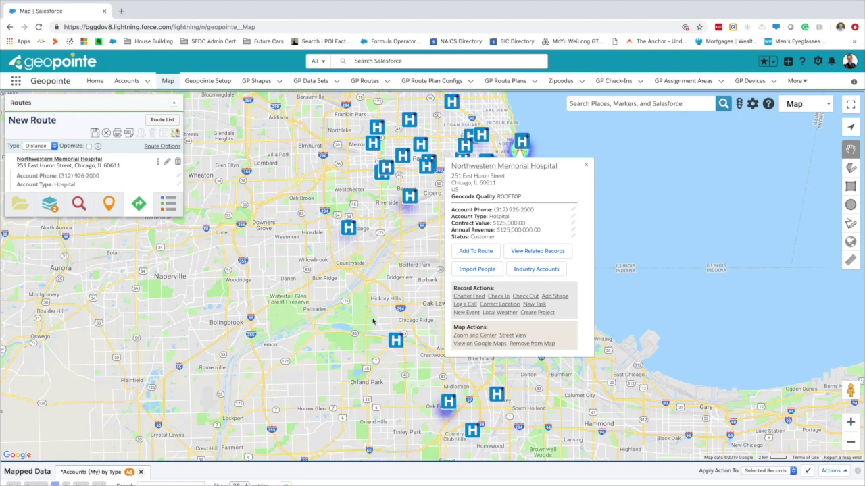
# Sort the mapped accounts table by contract value from highest to lowest
pyautogui.scroll(-3, 372, 322)
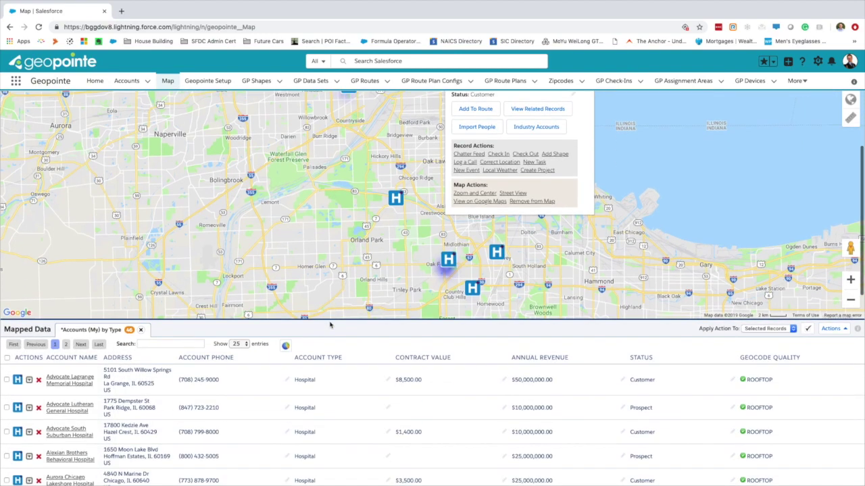
pyautogui.scroll(-2, 397, 346)
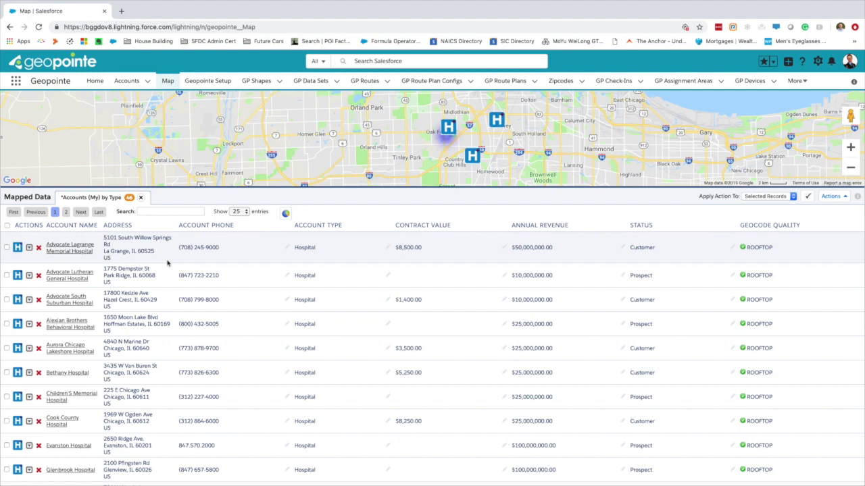
pyautogui.click(425, 226)
pyautogui.click(427, 228)
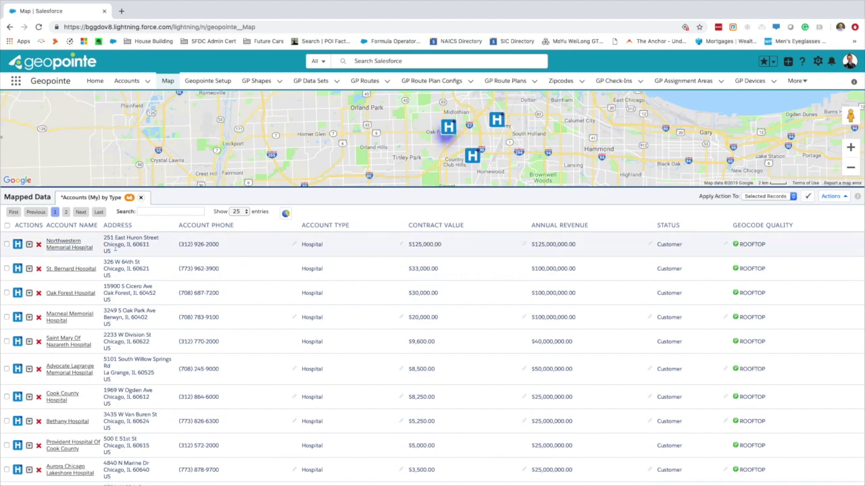
# Add the St. Bernard, Oak Forest, Macneal Memorial, Saint Mary Of Nazareth and Advocate Lagrange Memorial hospital accounts to the route together
pyautogui.click(7, 268)
pyautogui.click(7, 293)
pyautogui.click(6, 317)
pyautogui.click(7, 341)
pyautogui.click(7, 369)
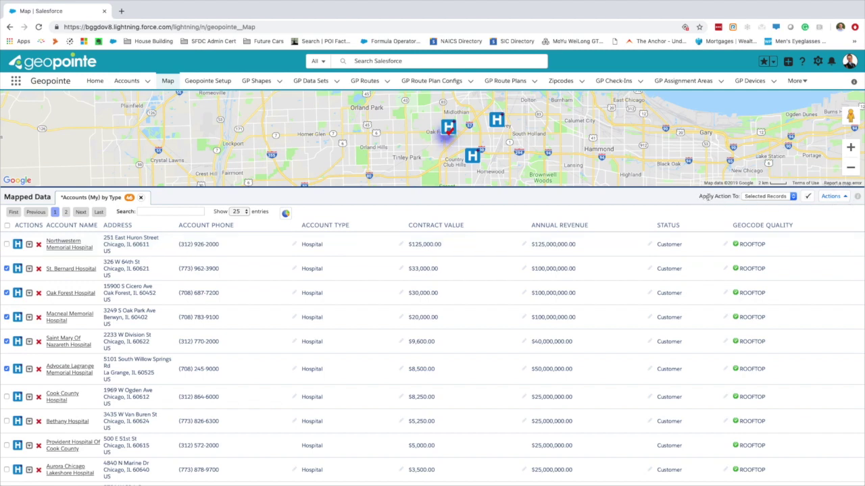
pyautogui.click(843, 198)
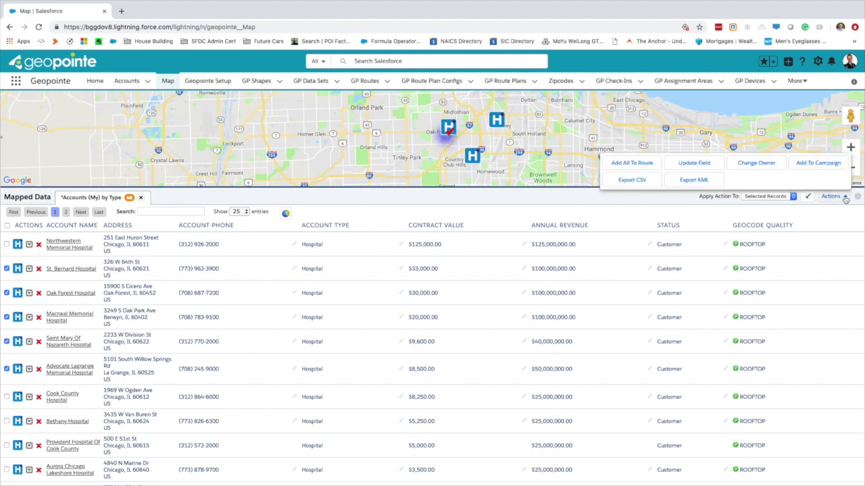
pyautogui.click(628, 163)
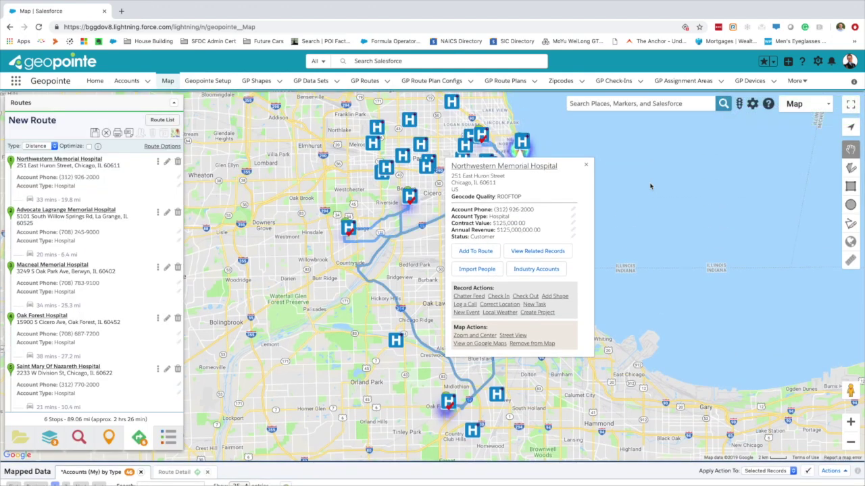
# Close the hospital's details, turn on stop optimization for the new route and set its type to Schedule
pyautogui.click(585, 165)
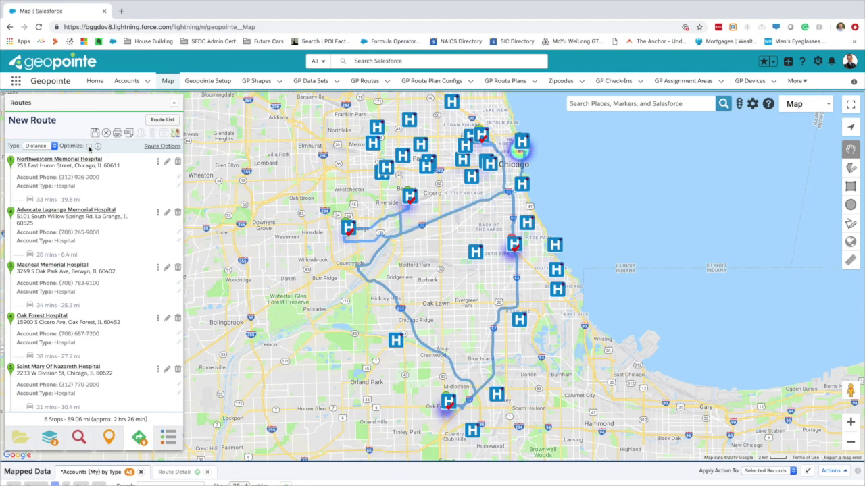
pyautogui.click(90, 147)
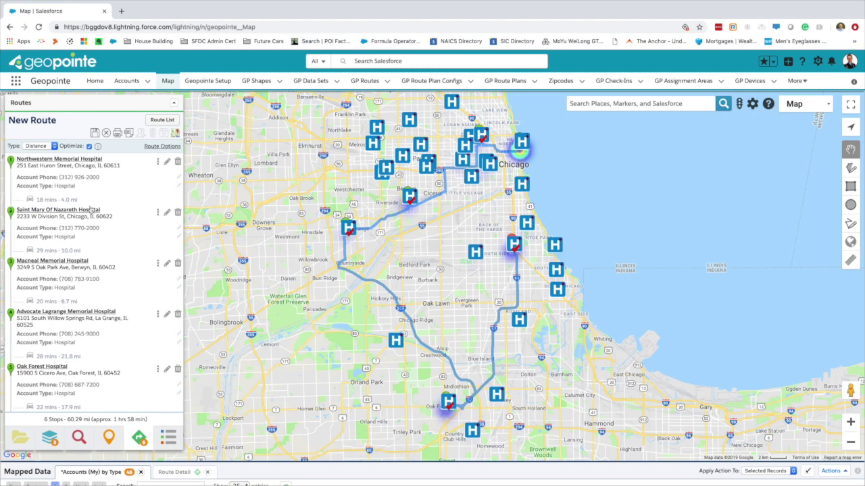
pyautogui.click(41, 146)
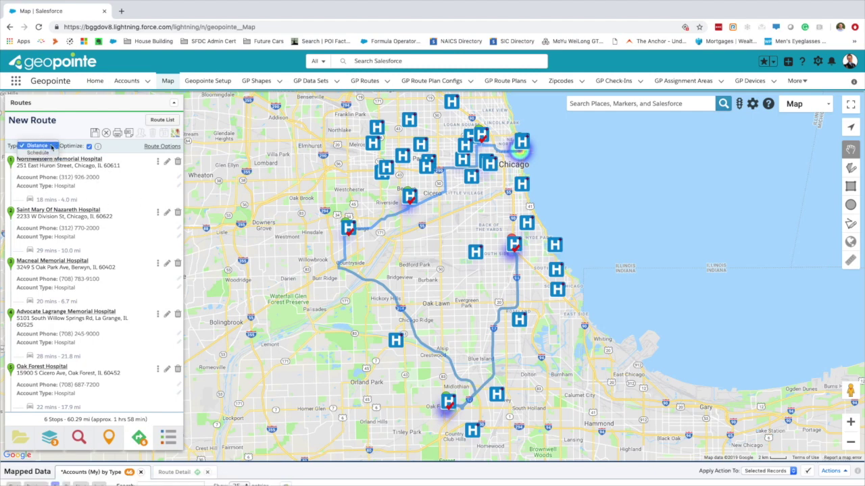
pyautogui.click(38, 153)
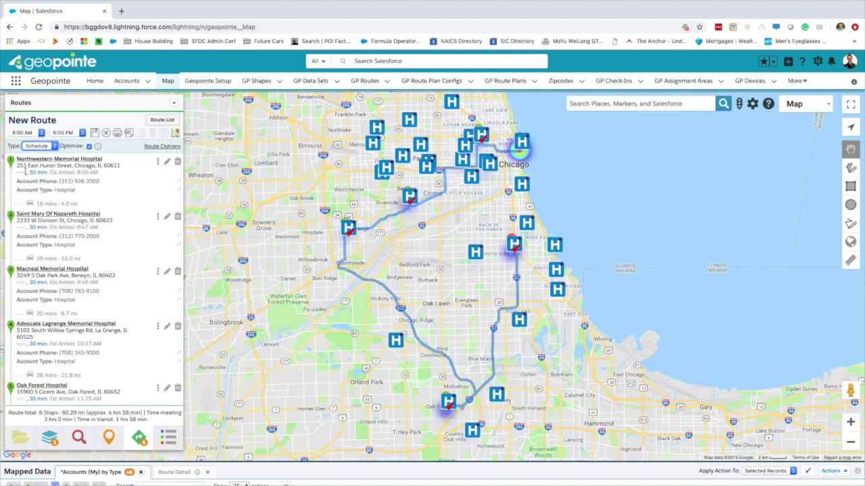
# Set the Northwestern Memorial Hospital stop's meeting start time to 9:00 AM
pyautogui.click(22, 175)
pyautogui.click(22, 174)
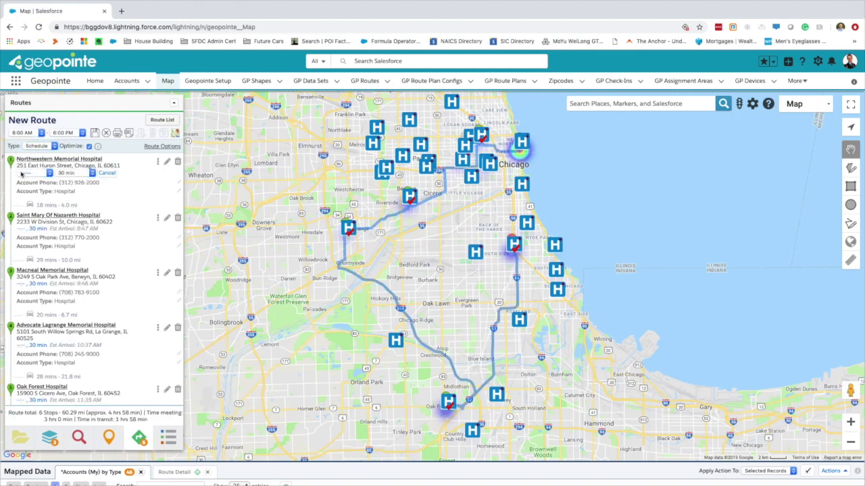
pyautogui.click(49, 173)
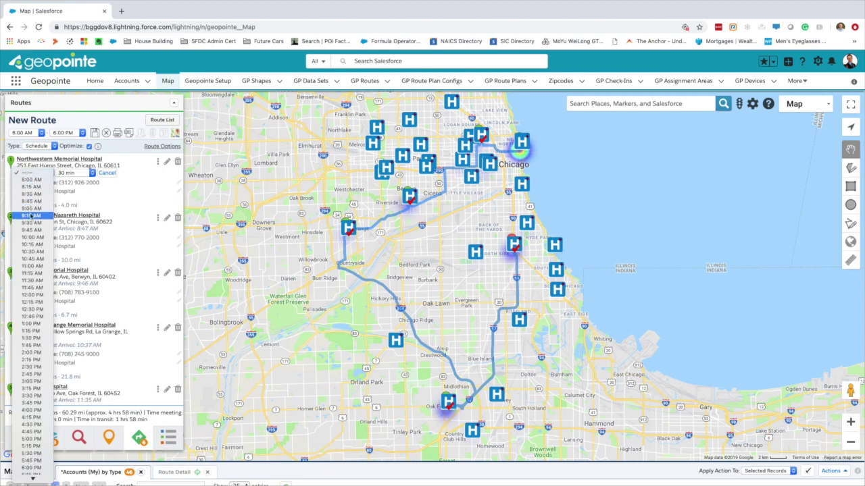
pyautogui.click(31, 209)
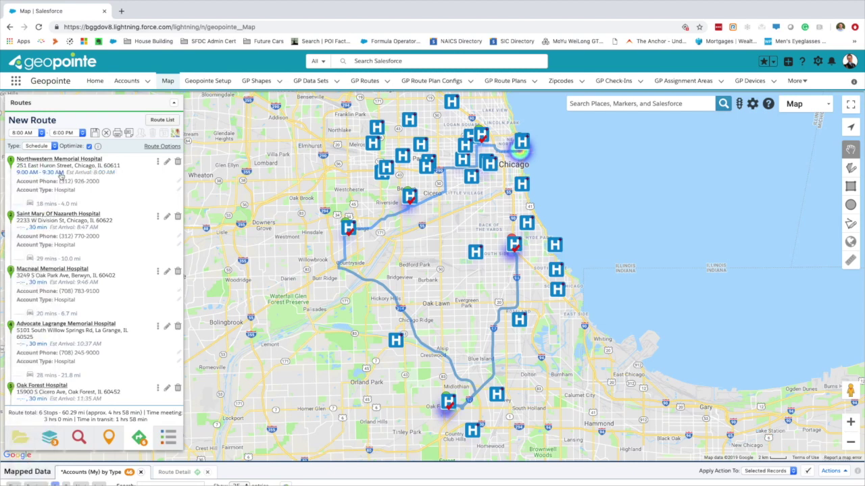
# Schedule the Saint Mary Of Nazareth Hospital stop for 9:45 AM, and reschedule it to 10:15 AM
pyautogui.click(47, 227)
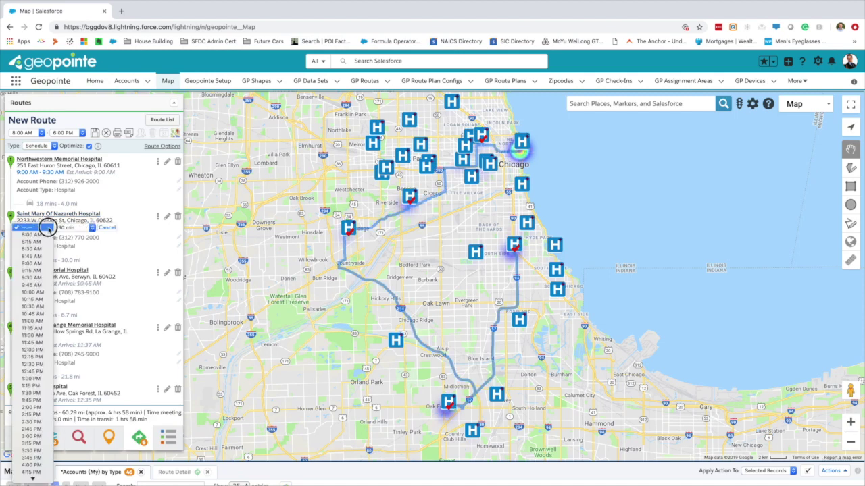
pyautogui.click(37, 286)
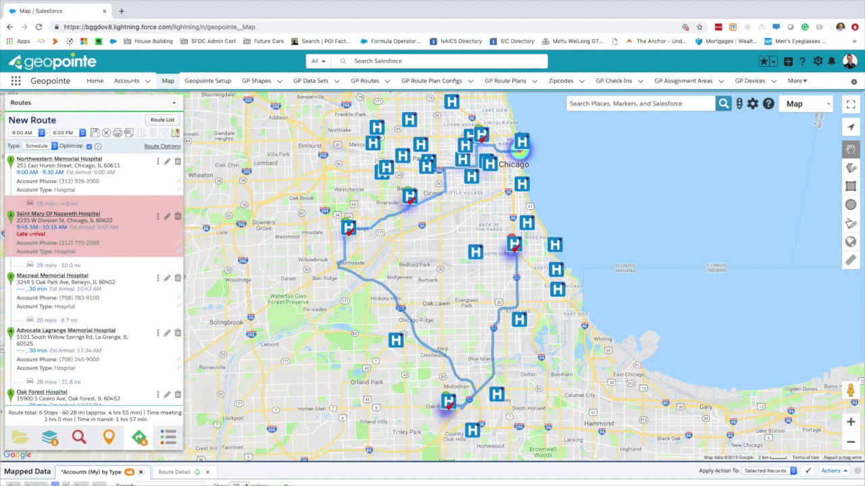
pyautogui.click(38, 229)
pyautogui.click(49, 228)
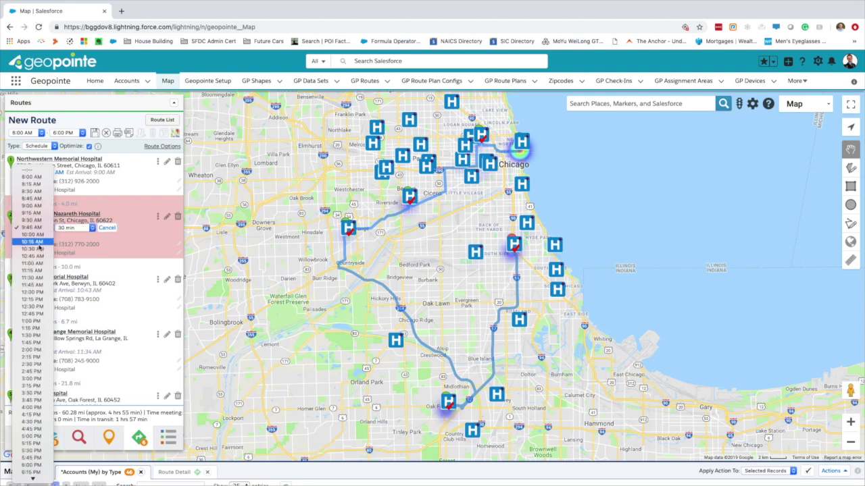
pyautogui.click(39, 246)
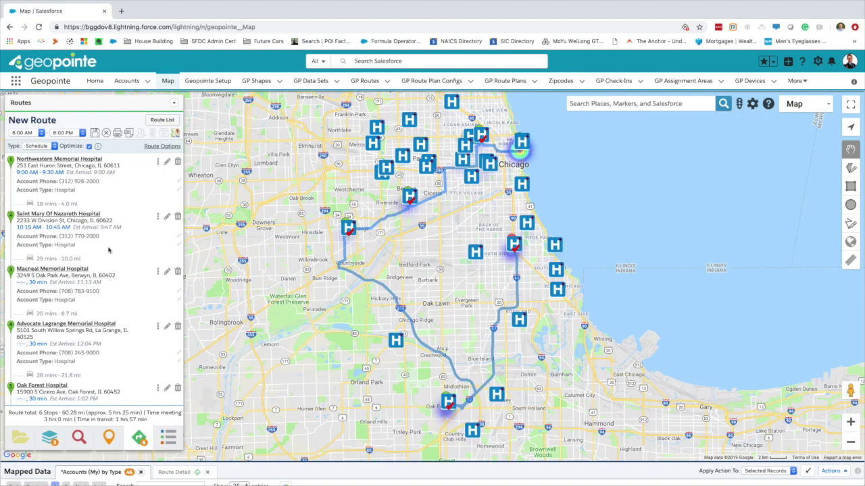
# Save the route under the name "Chicago Trip" with the date February 28, 2019
pyautogui.click(95, 133)
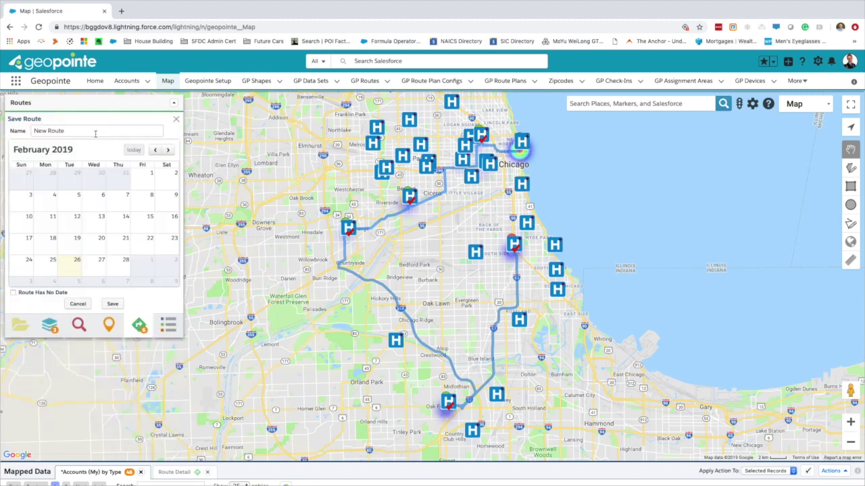
pyautogui.click(122, 268)
pyautogui.click(65, 132)
pyautogui.moveTo(65, 132); pyautogui.dragTo(25, 130)
pyautogui.write('Chicago Tru')
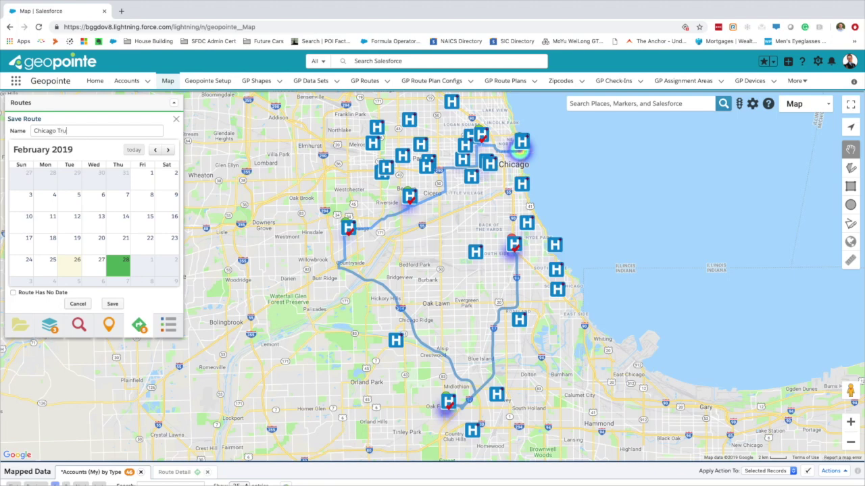
pyautogui.write('p')
pyautogui.click(113, 305)
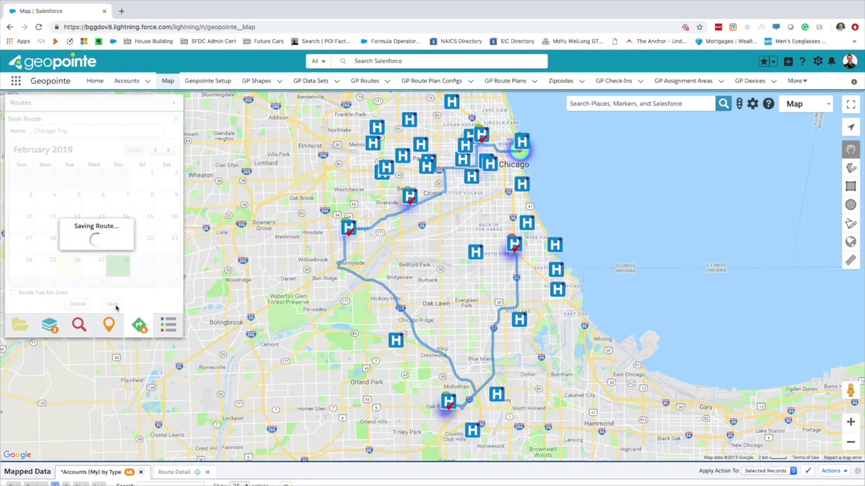